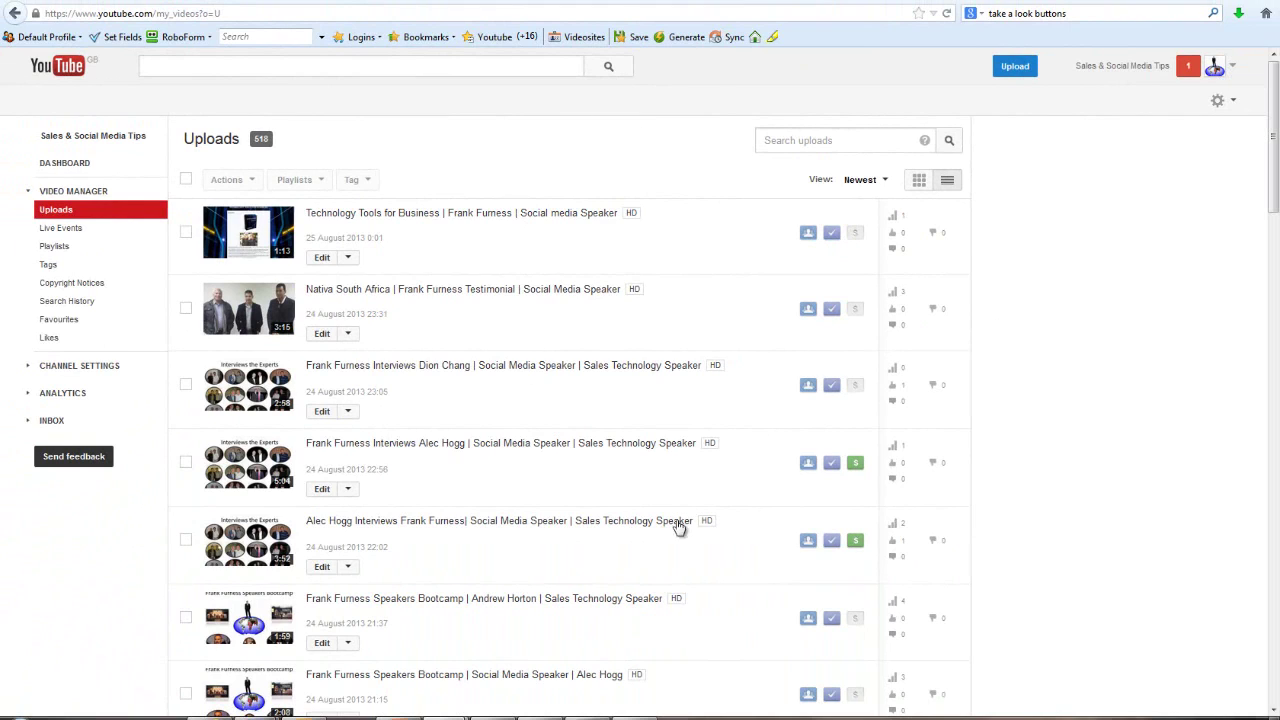
Step: Sort the uploads list by Most viewed
click(883, 185)
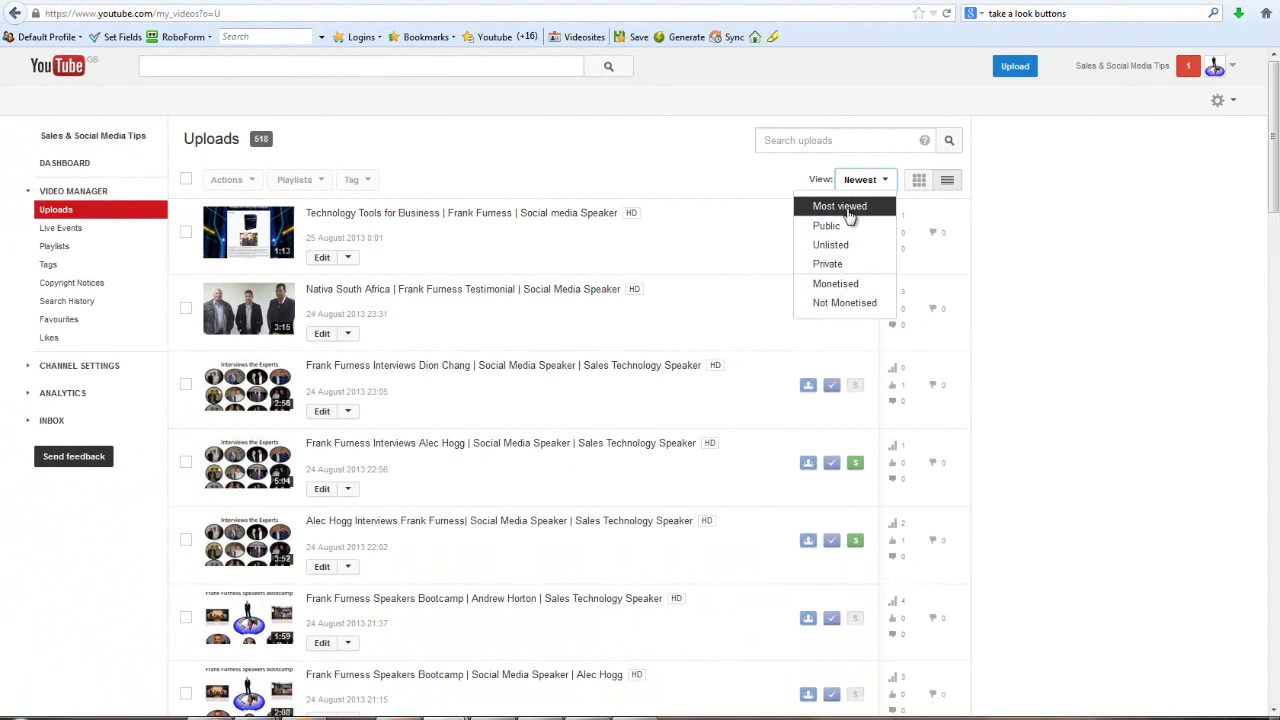
click(847, 207)
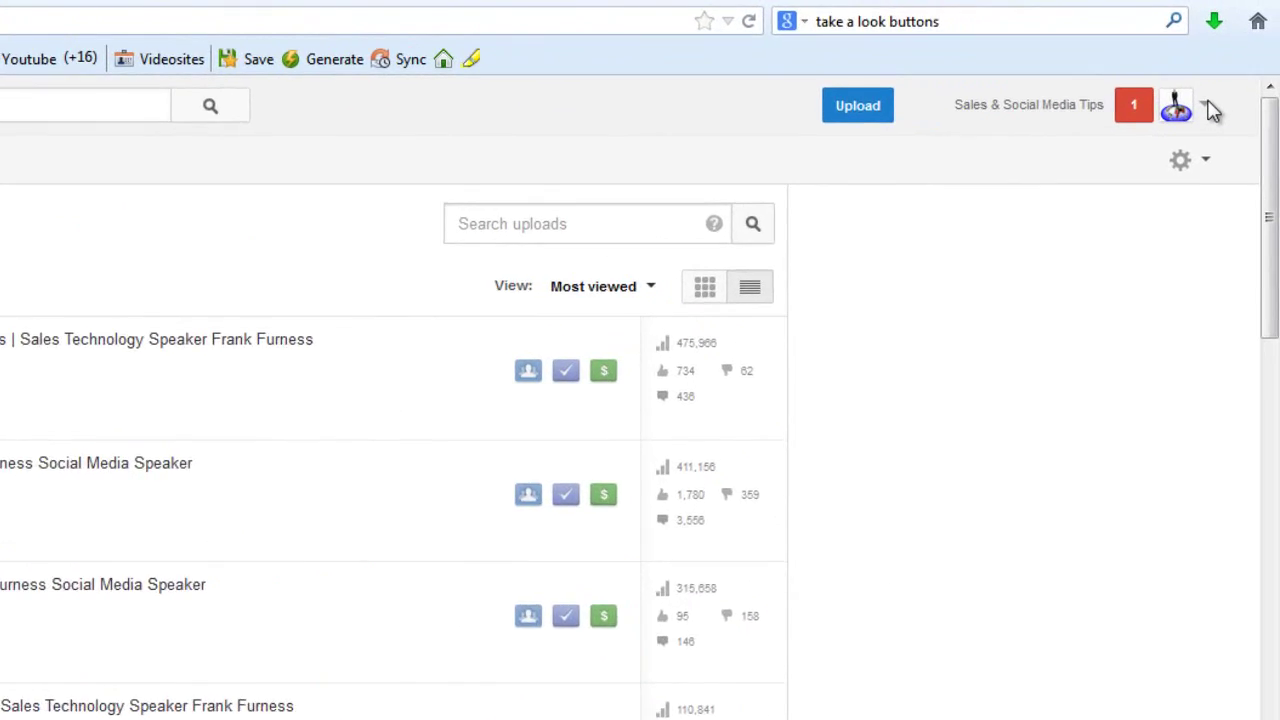
Step: Go to All my channels from the avatar menu and start creating a new channel
click(1155, 185)
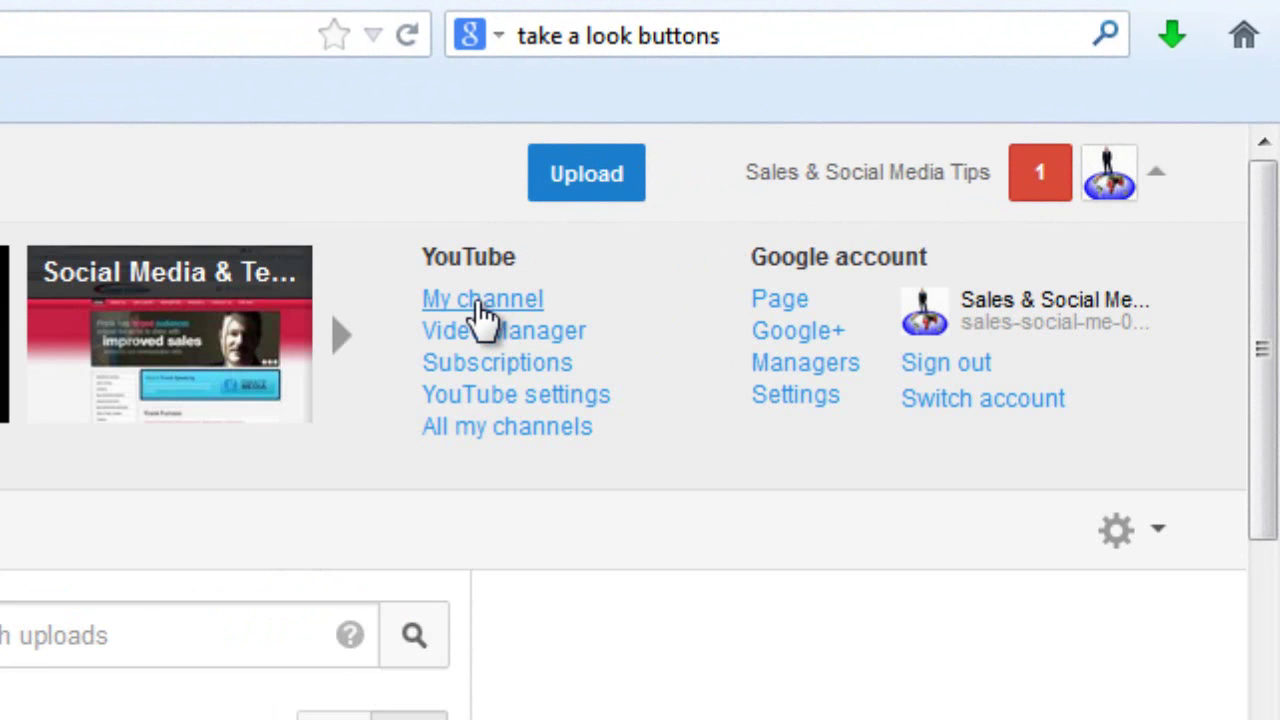
click(488, 430)
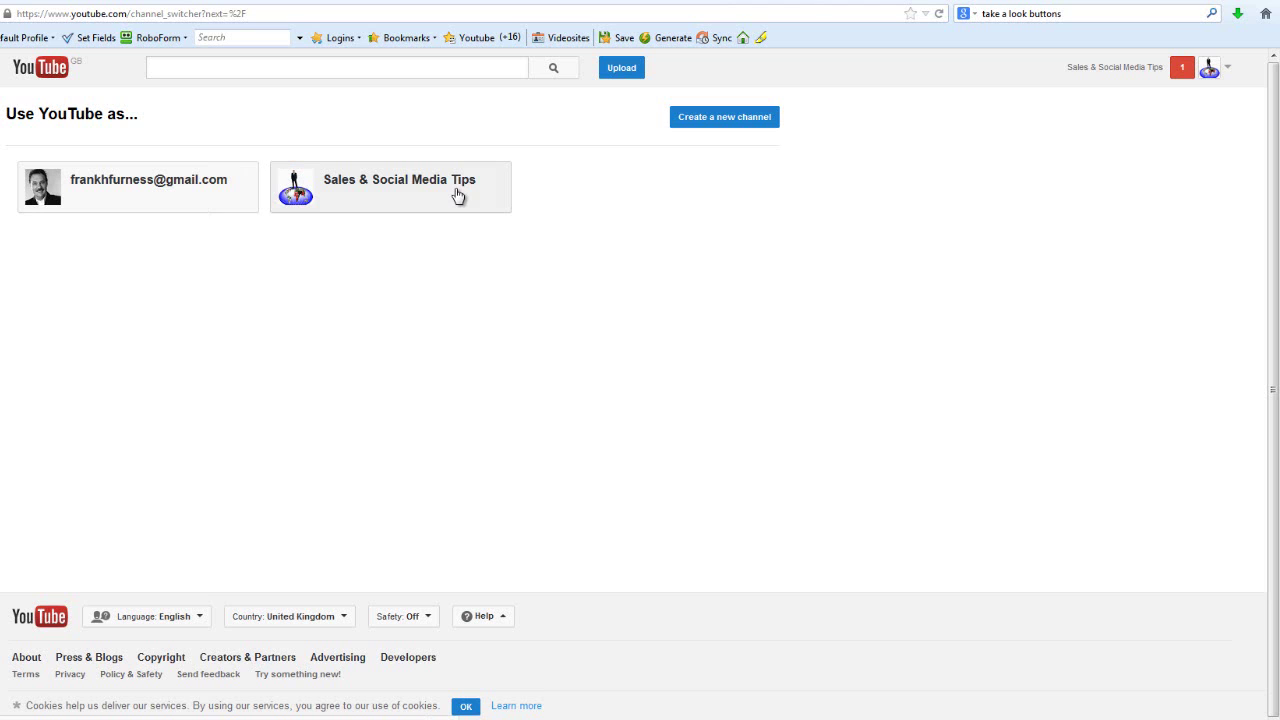
click(724, 122)
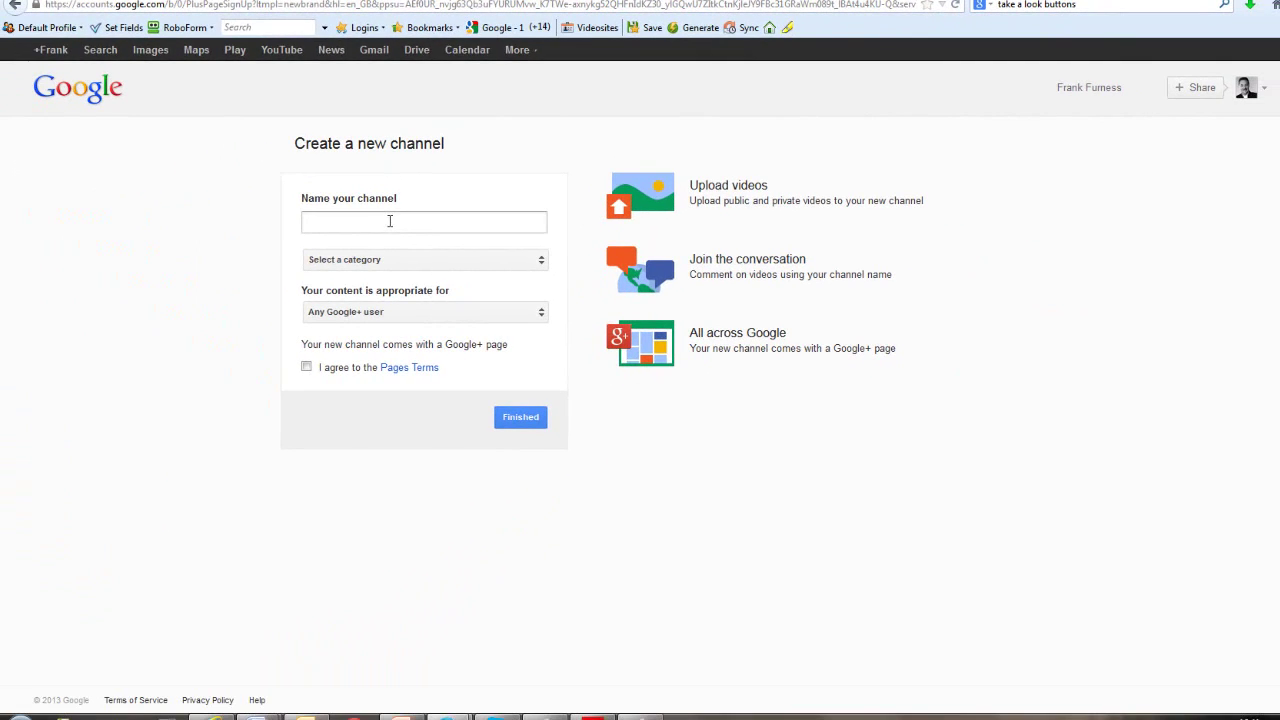
Step: Name the channel 'Travel & Culture Tips', choose Arts, Entertainment or Sports, and accept the Pages Terms
click(390, 221)
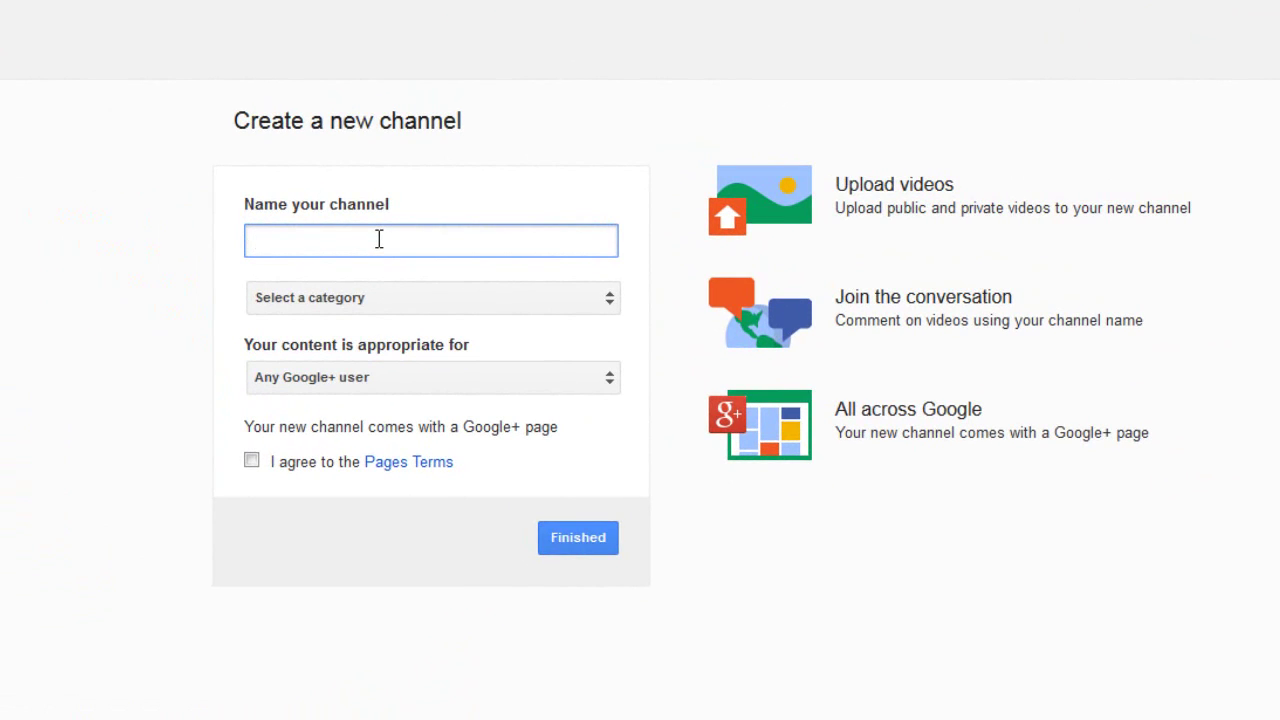
text(Travel )
text(& Cul)
text(ture T)
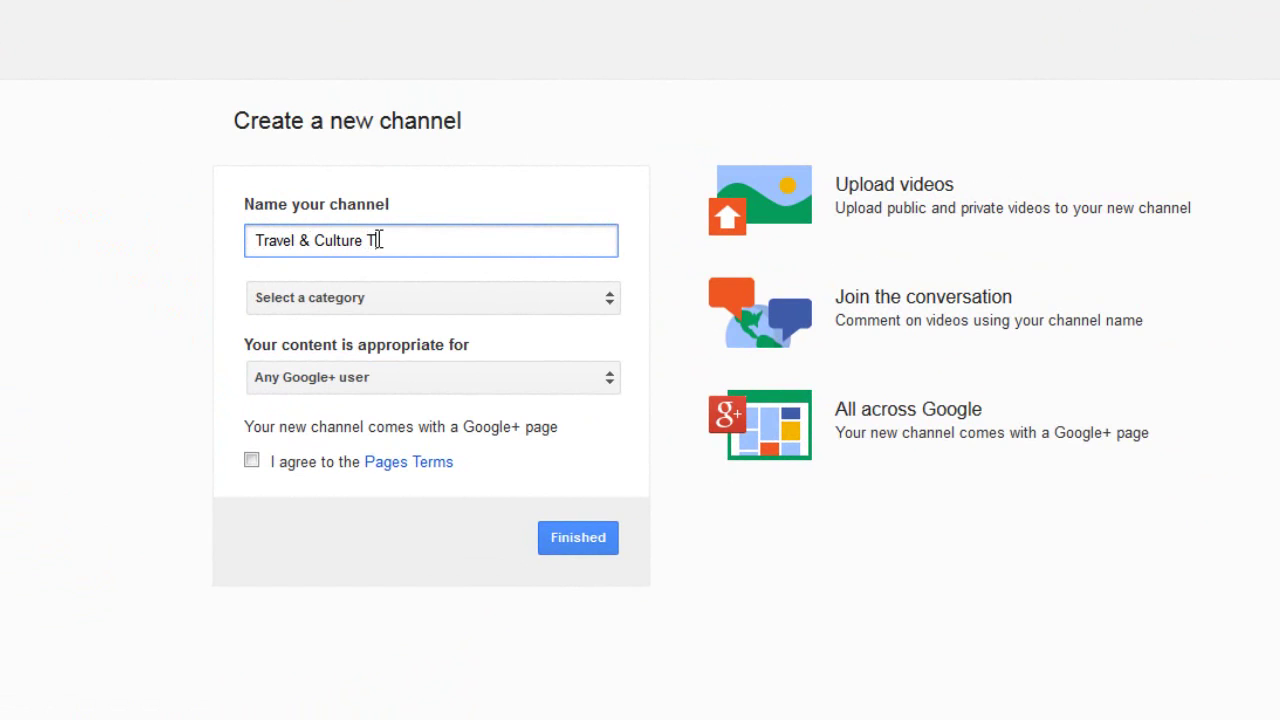
text(ips)
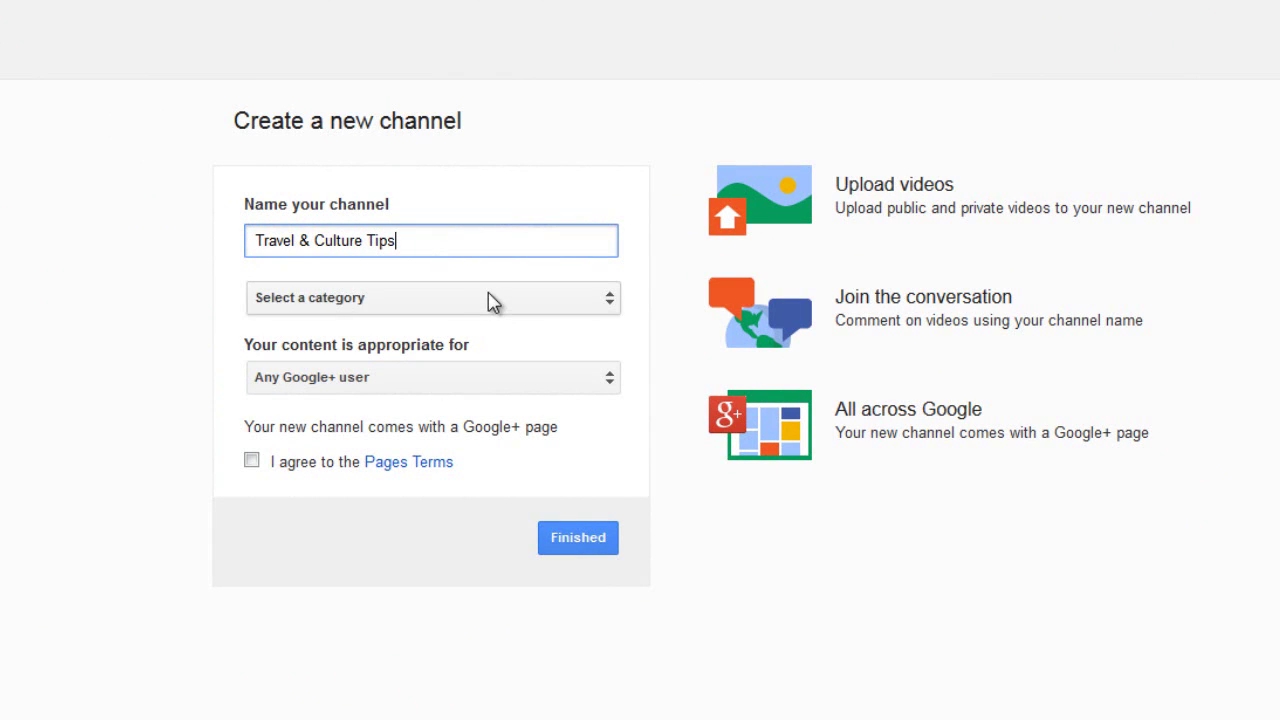
click(502, 306)
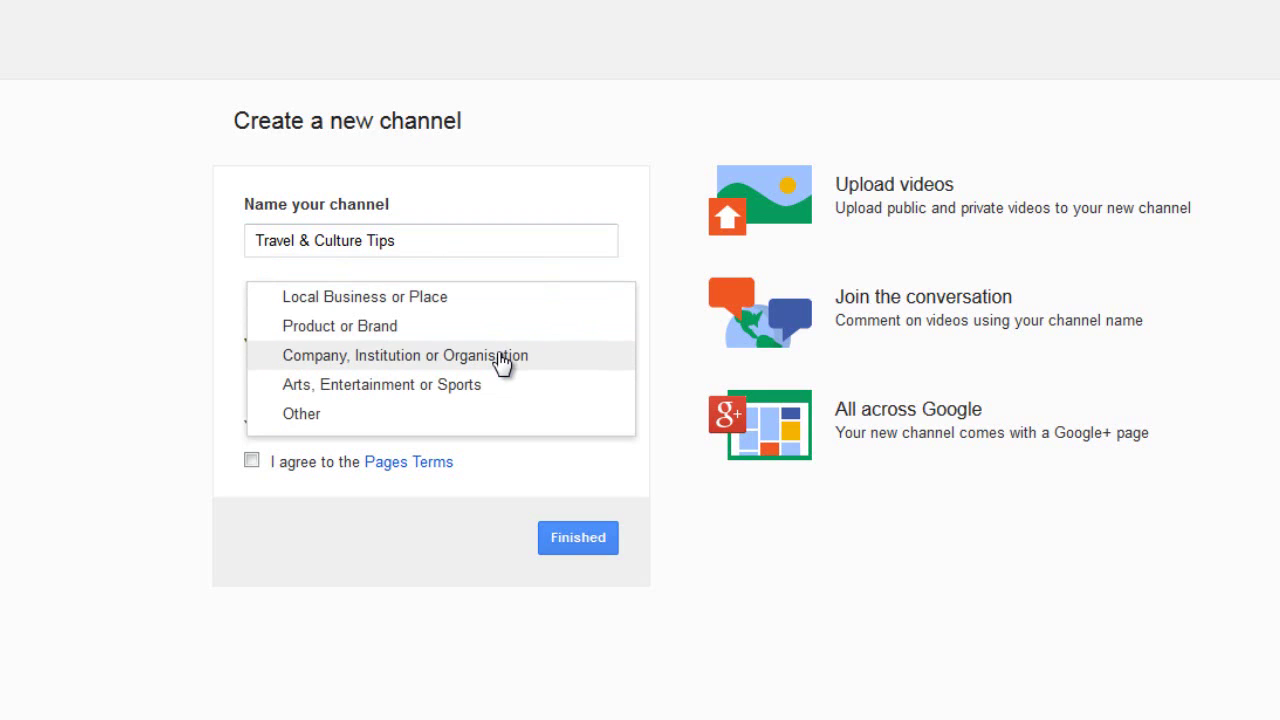
click(497, 390)
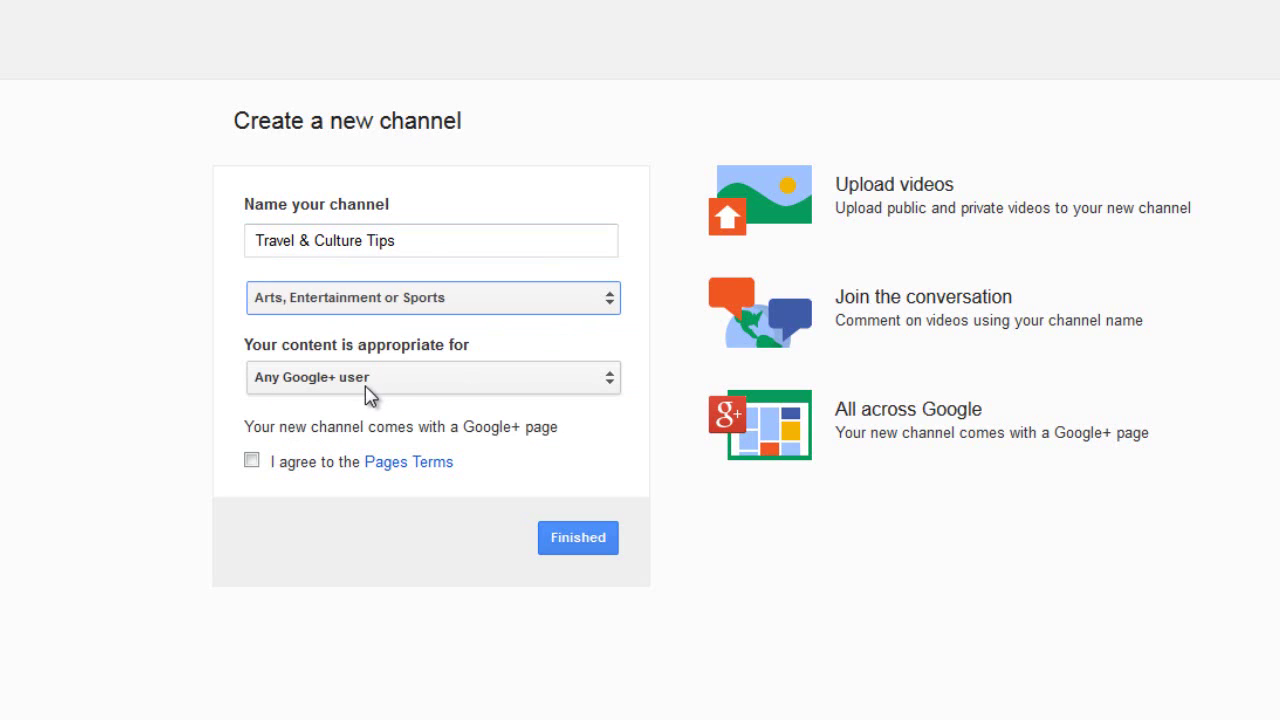
click(252, 461)
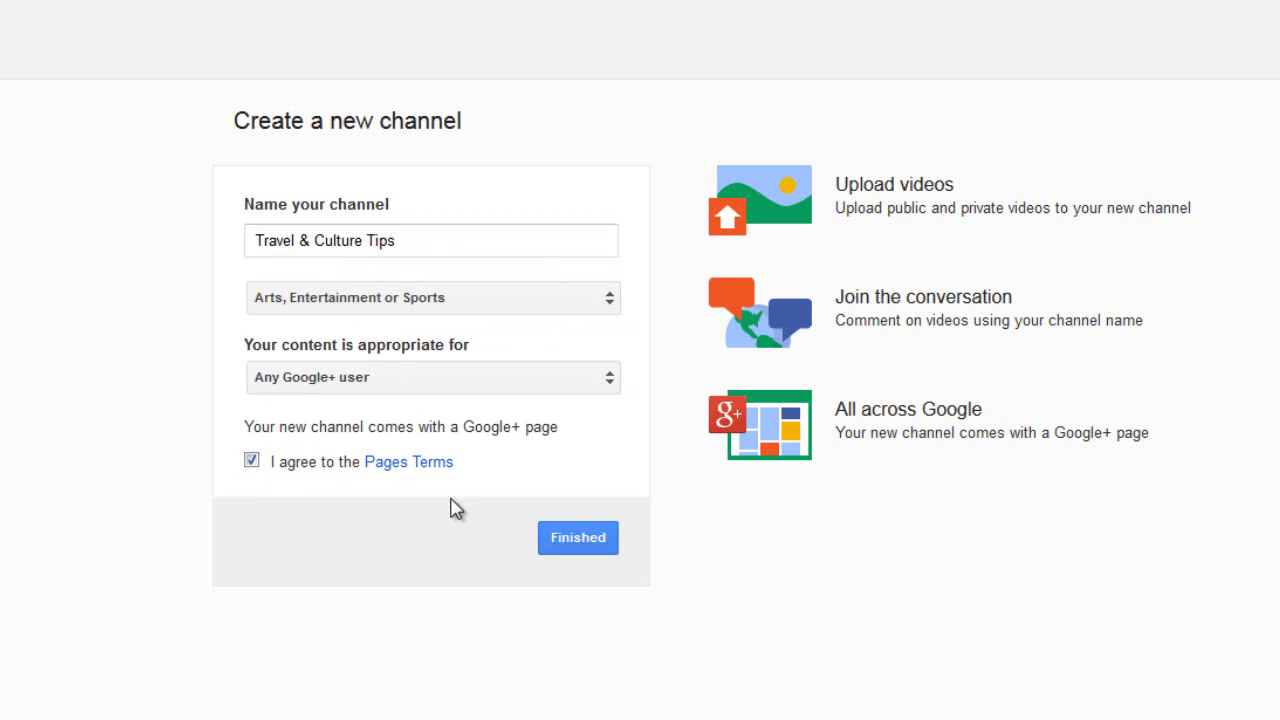
Step: Finish creating the Travel & Culture Tips channel and close the new-channel tour popup
click(578, 540)
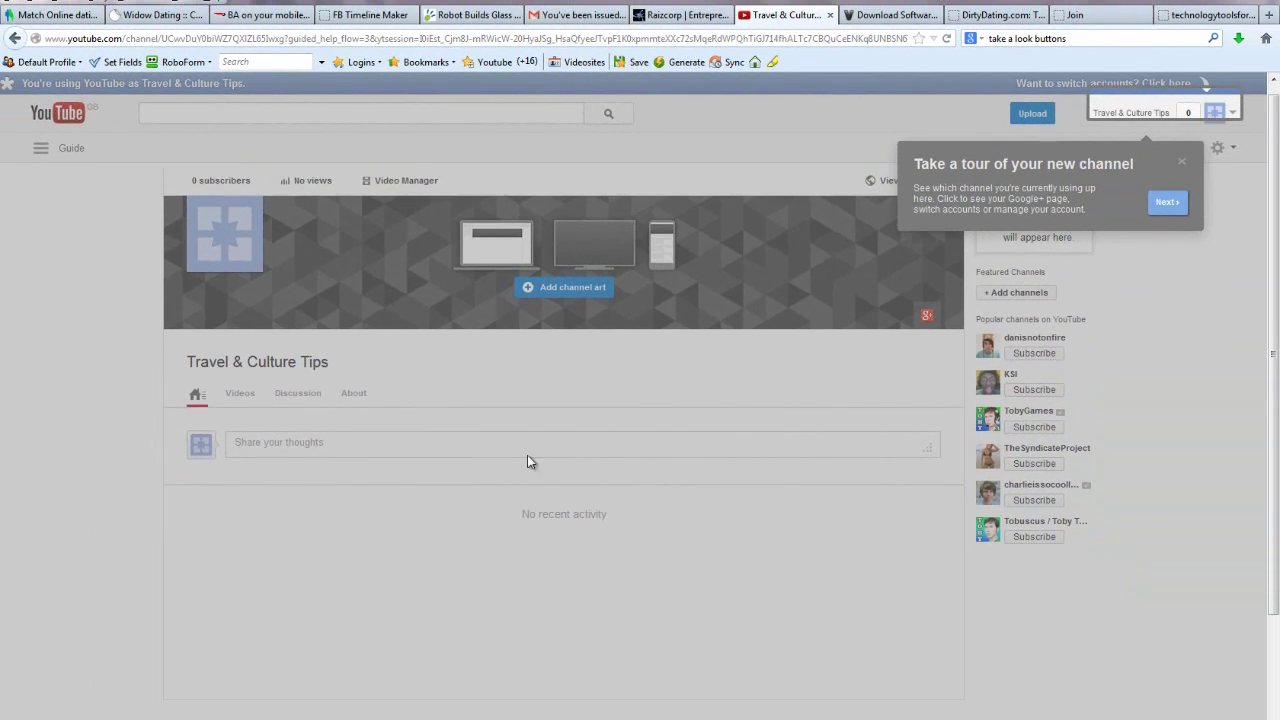
scroll(823, 309, down, 2)
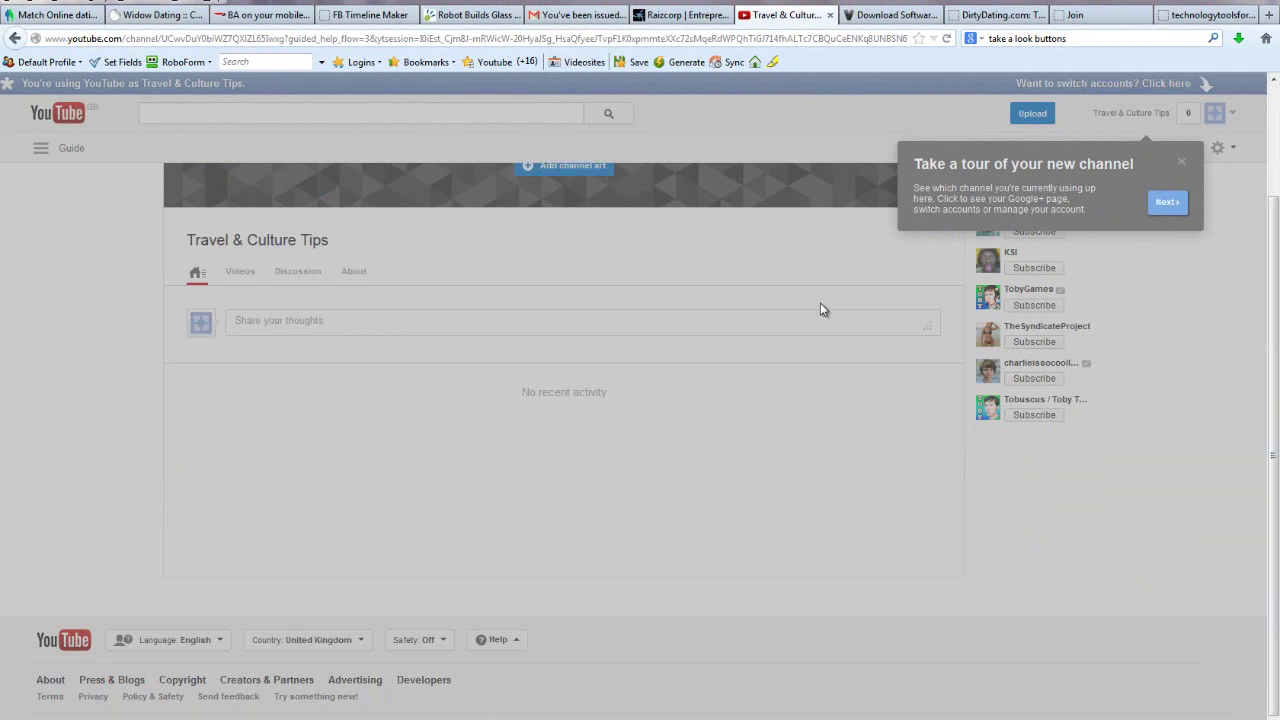
scroll(837, 343, up, 2)
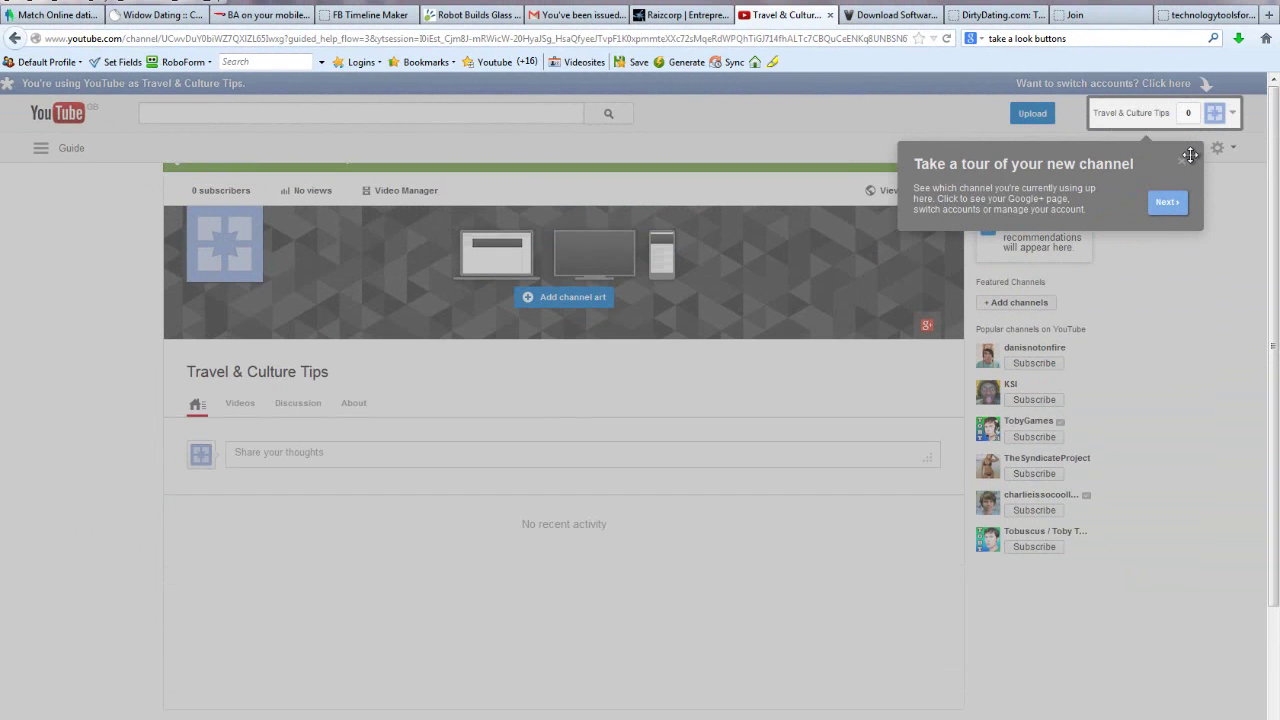
click(1184, 168)
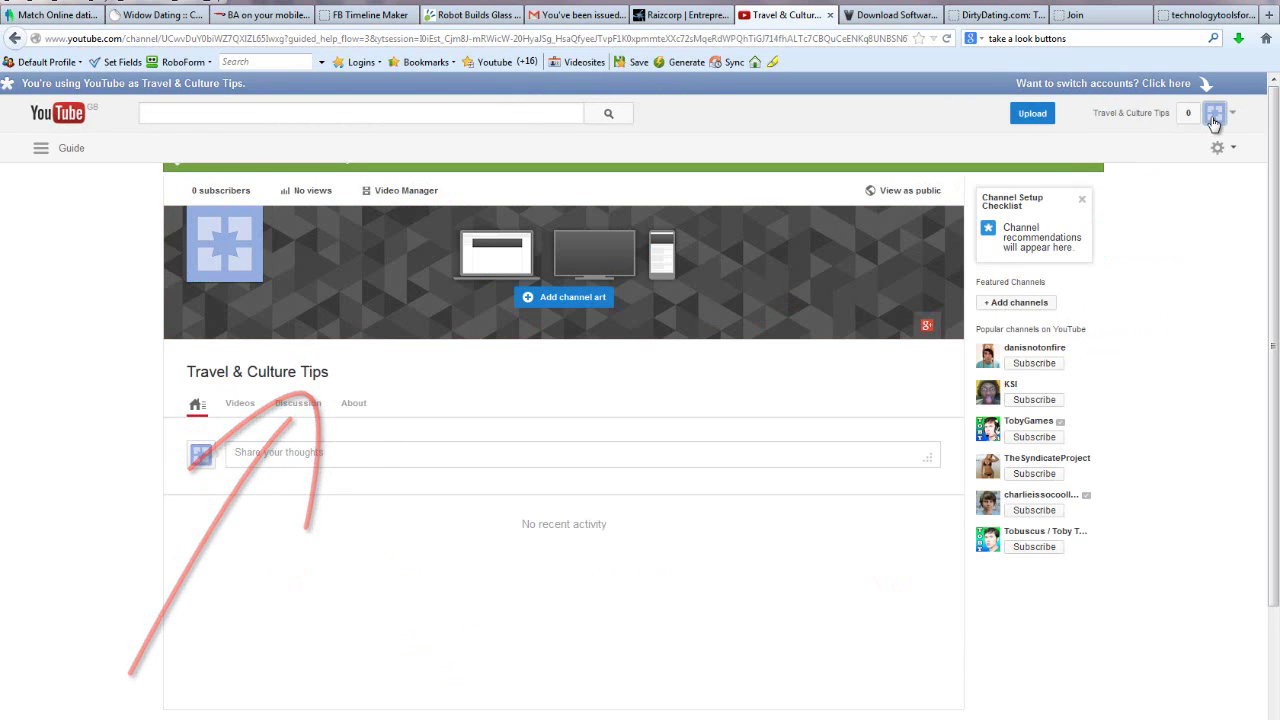
Step: Confirm Travel & Culture Tips is listed under All my channels, then switch to Sales & Social Media Tips
click(1212, 118)
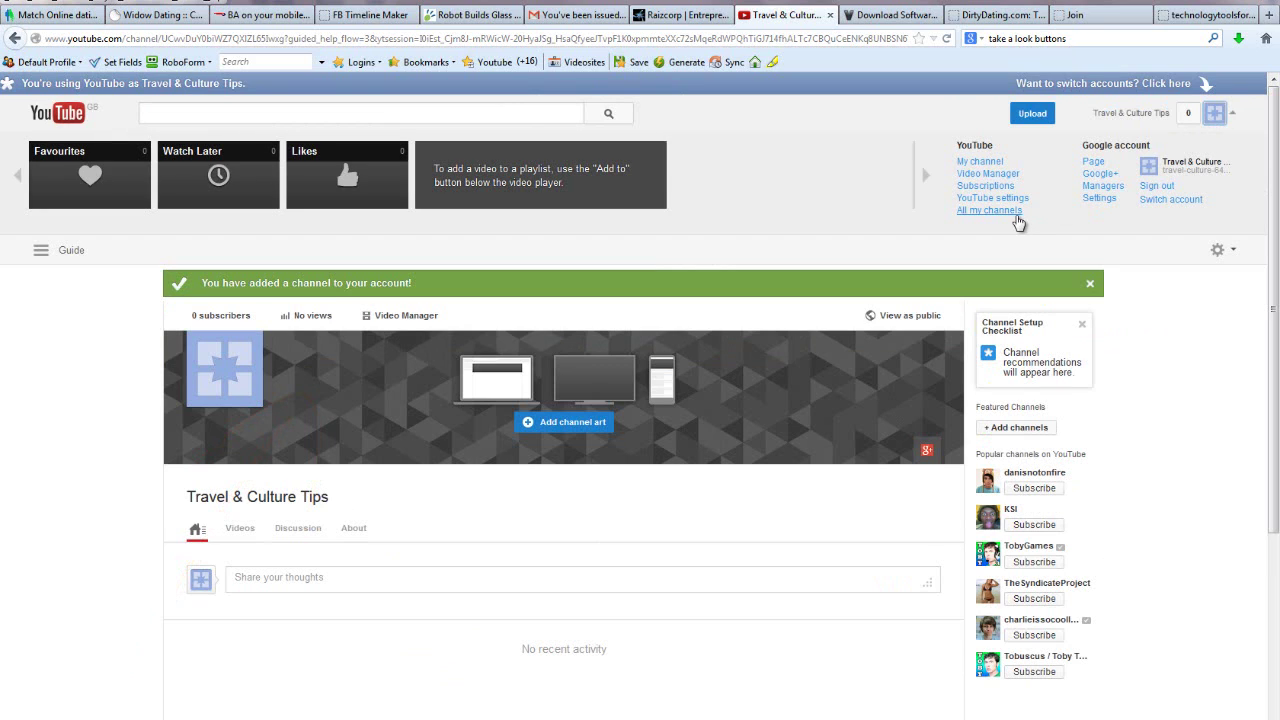
click(1015, 215)
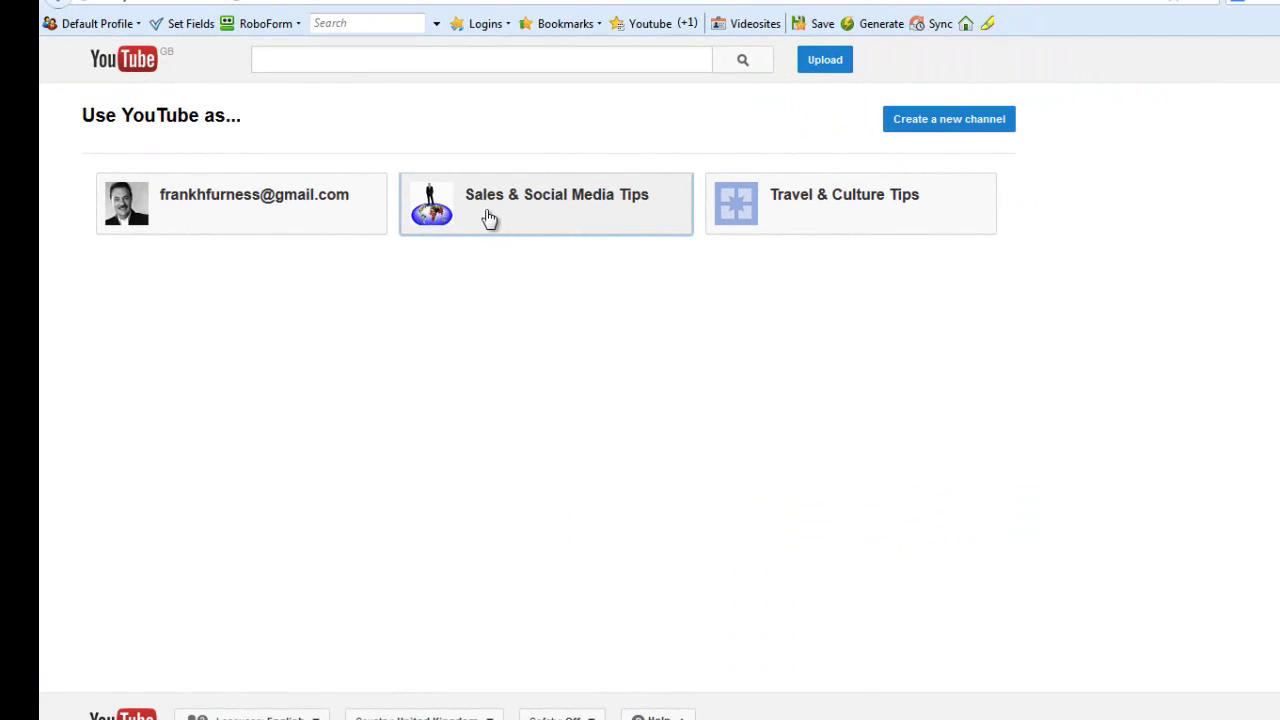
click(489, 219)
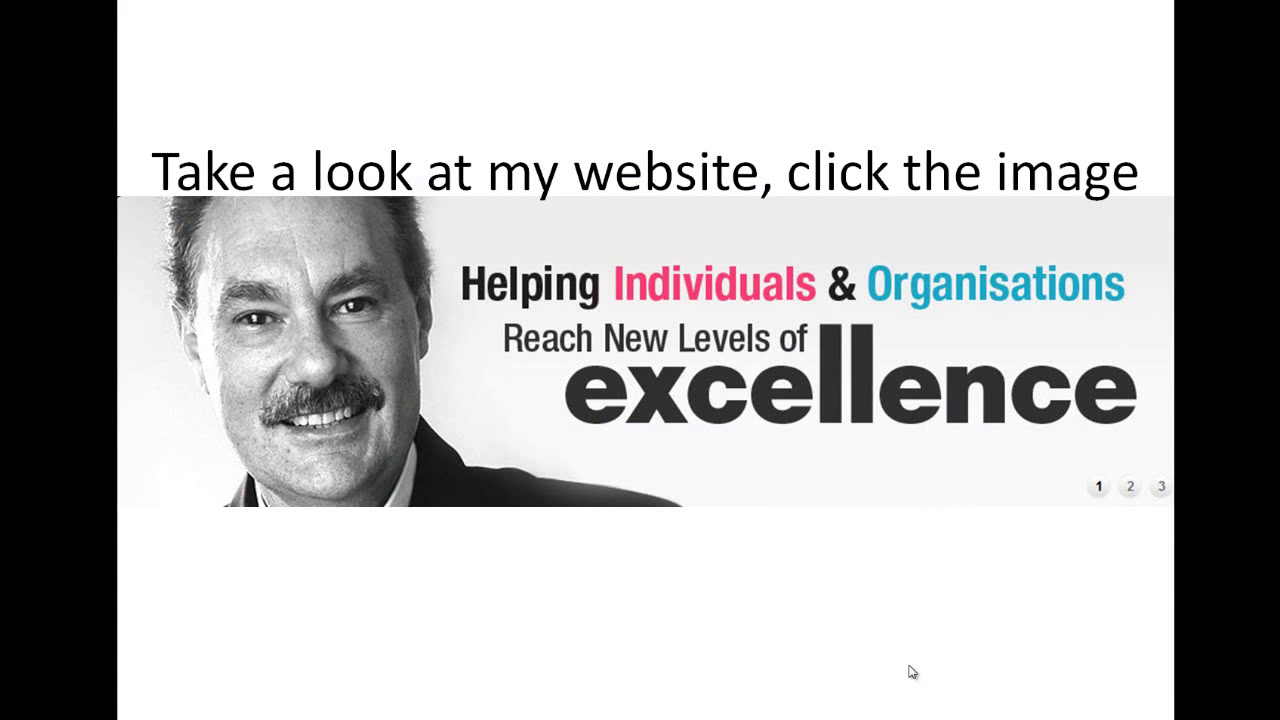
click(911, 672)
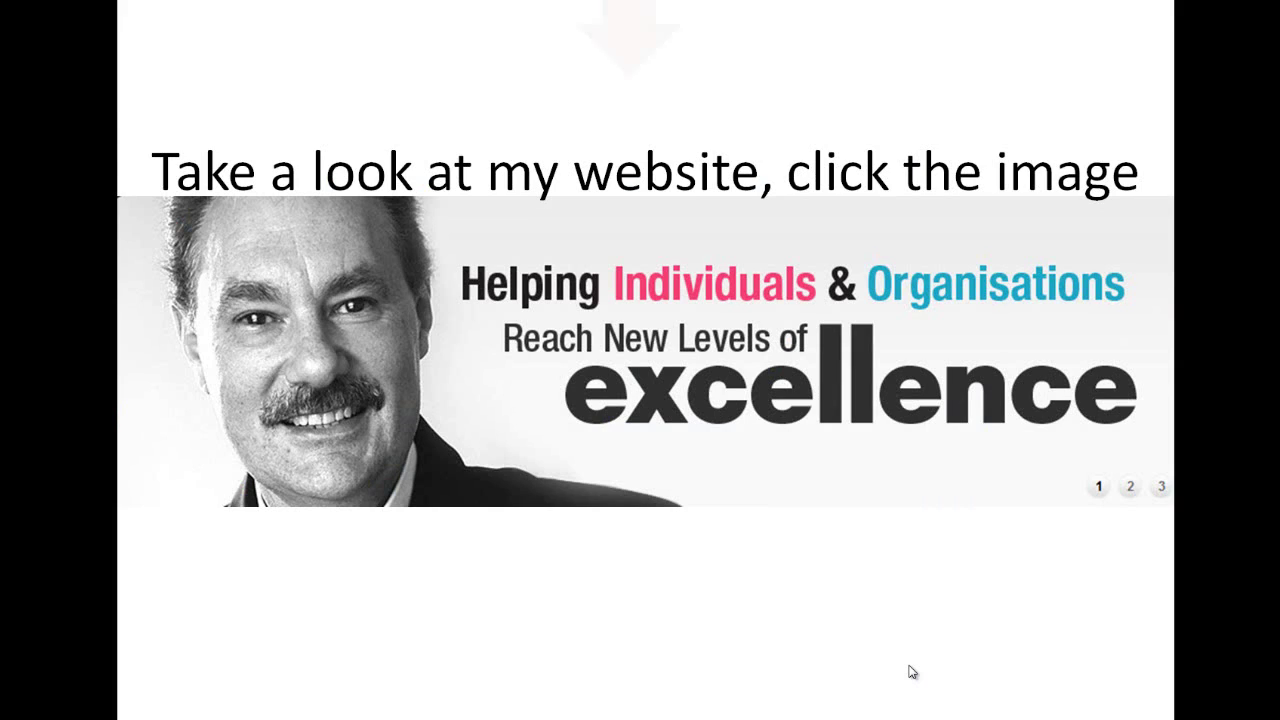